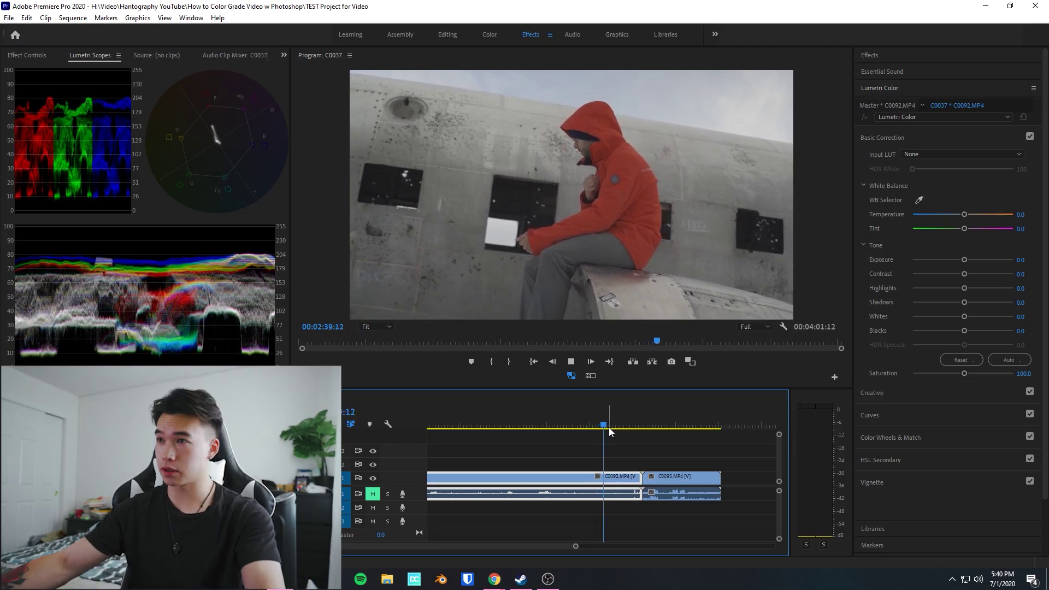
# Step: Stop playback on the frame of the man sitting on the wreck and export it as a still
pyautogui.press('space')
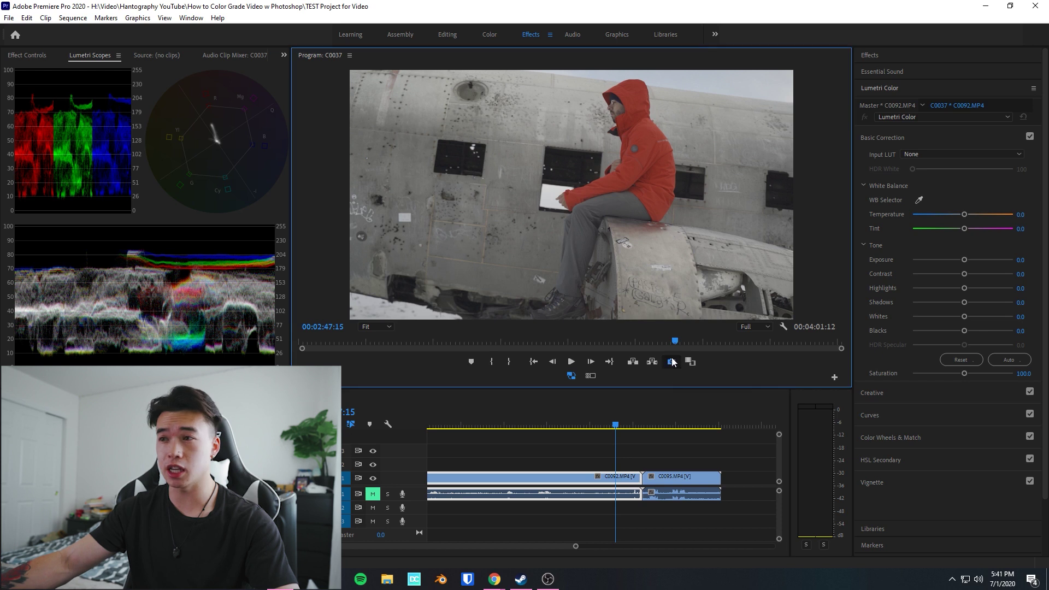
pyautogui.click(672, 362)
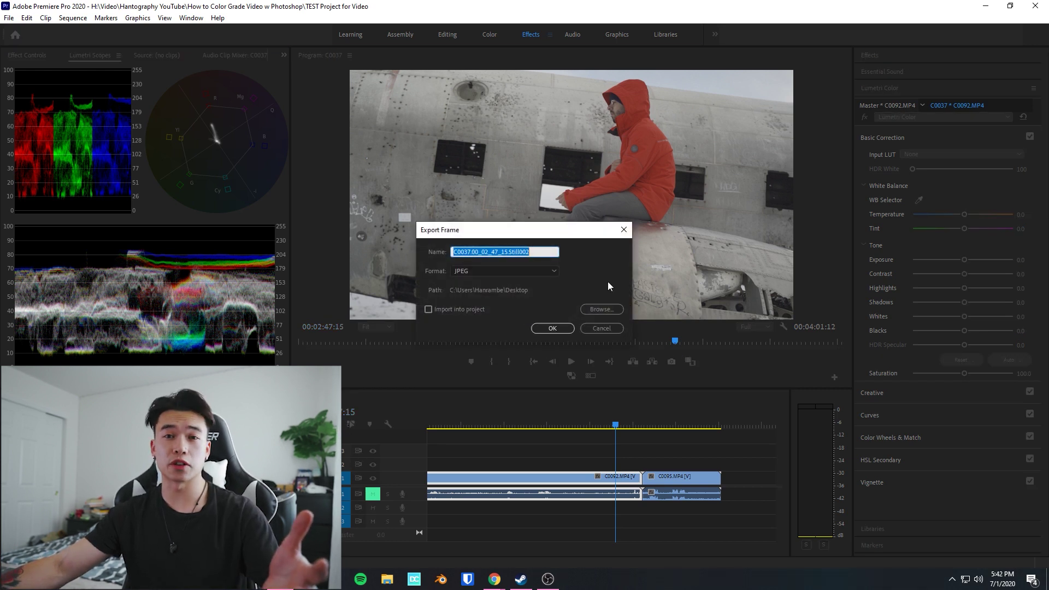
# Step: Save the frame as a JPEG still on the Desktop, then switch to the Windows desktop
pyautogui.click(602, 310)
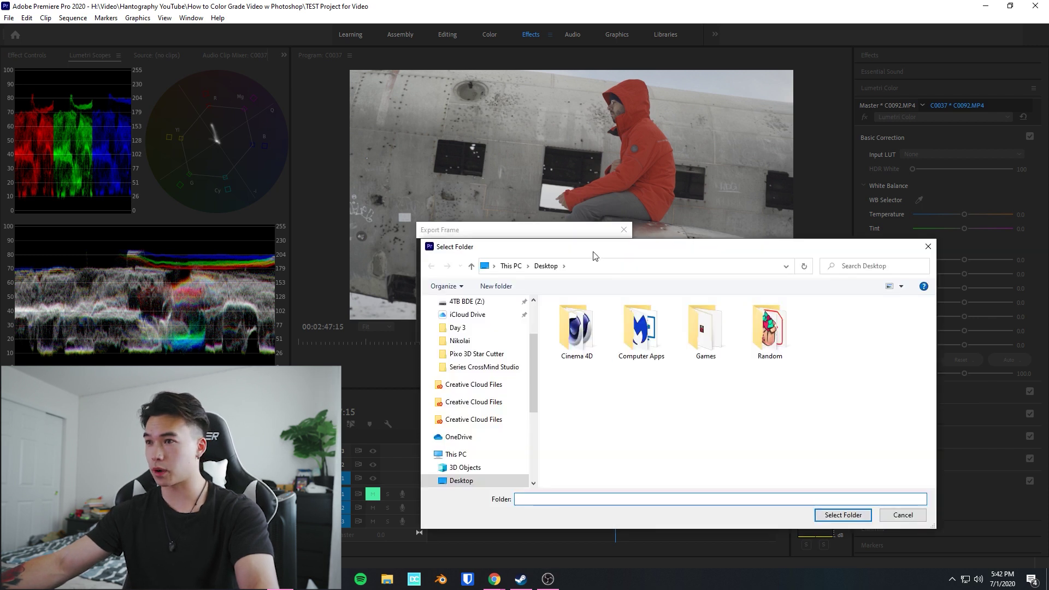
pyautogui.press('Return')
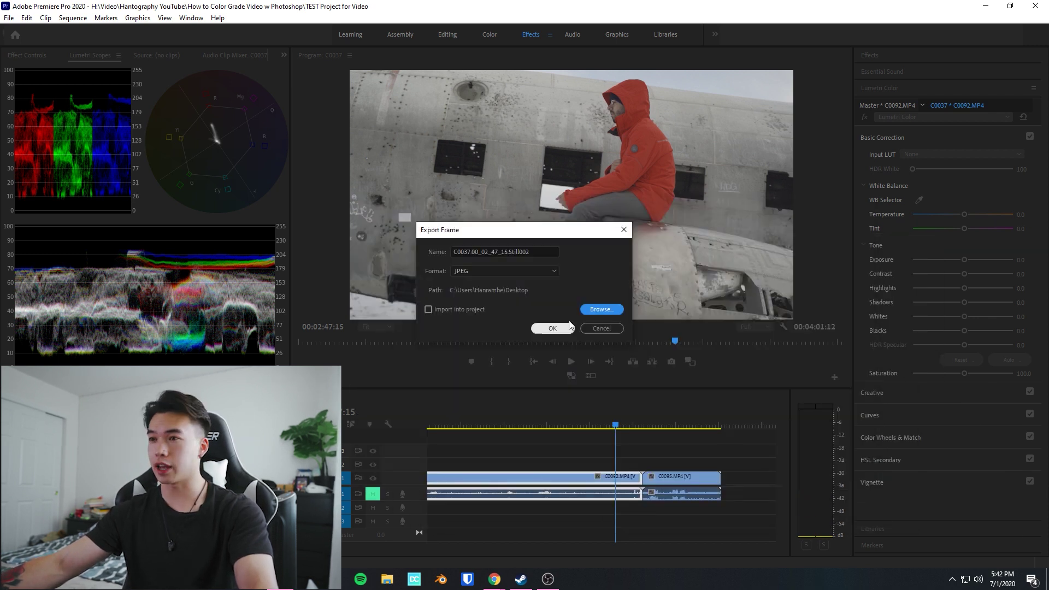
pyautogui.click(553, 327)
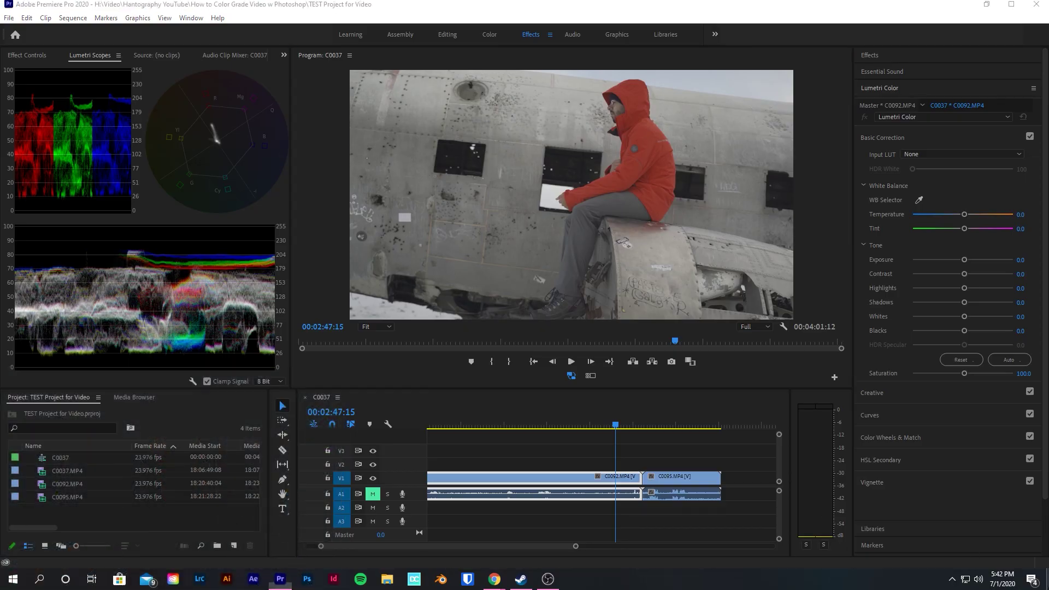
pyautogui.press('super+d')
# Step: Open the exported JPEG in Adobe Photoshop 2020 and add a Brightness/Contrast adjustment layer
pyautogui.rightClick(102, 459)
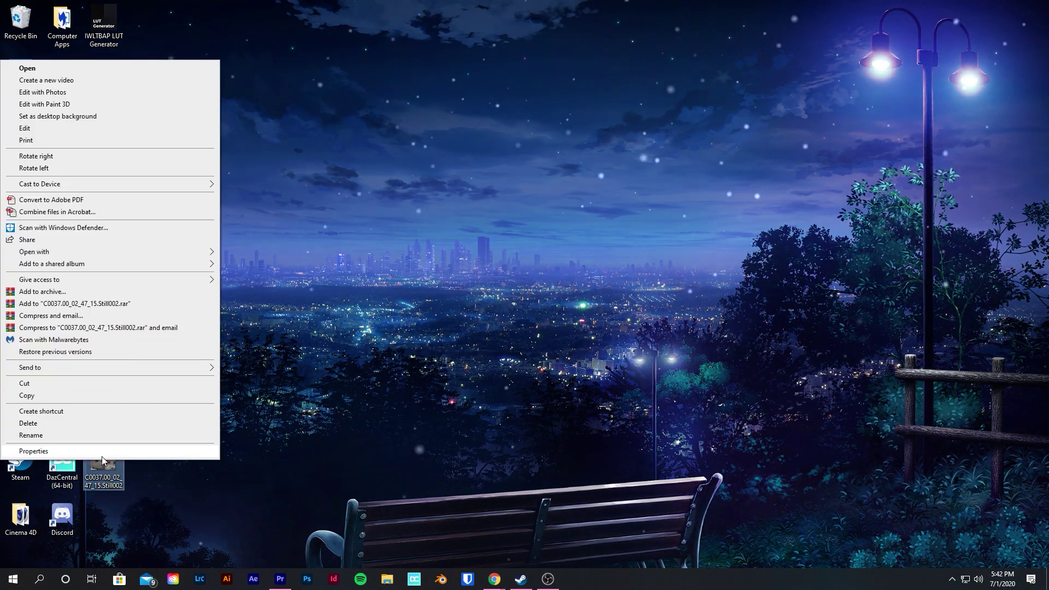
pyautogui.moveTo(140, 252)
pyautogui.click(298, 266)
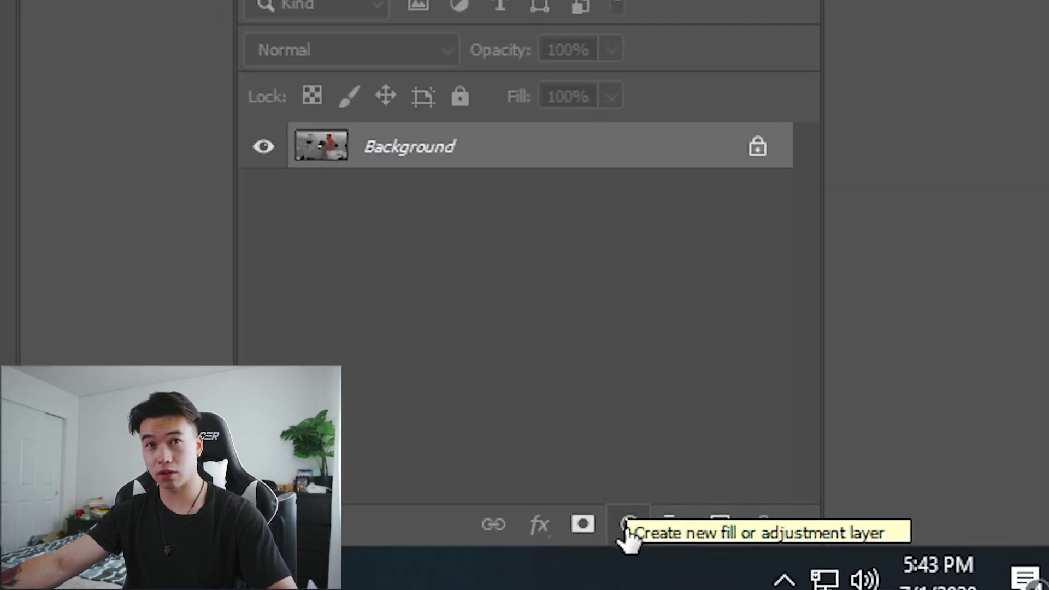
pyautogui.click(627, 525)
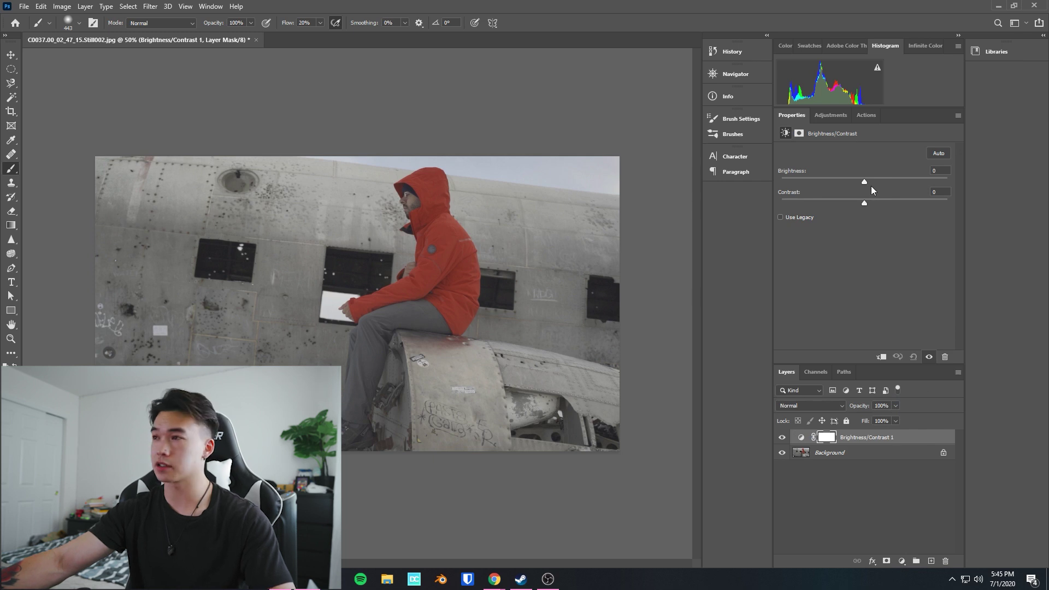
# Step: Set Brightness 31 and Contrast 2, add a darkening Curves layer, then add a second Curves layer
pyautogui.moveTo(864, 182); pyautogui.dragTo(866, 203)
pyautogui.click(902, 561)
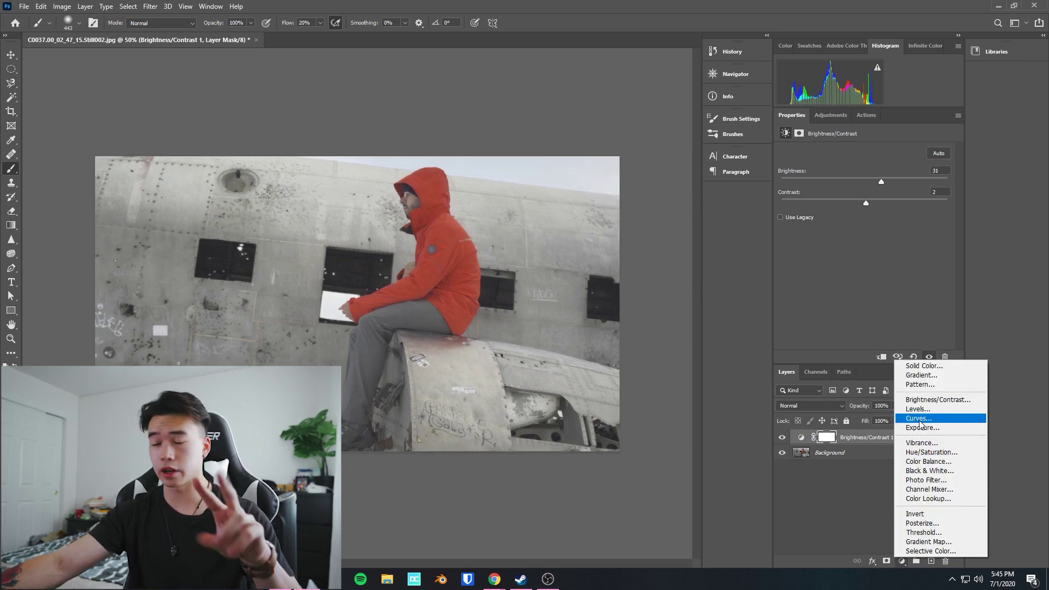
pyautogui.click(921, 423)
pyautogui.moveTo(841, 280); pyautogui.dragTo(842, 289)
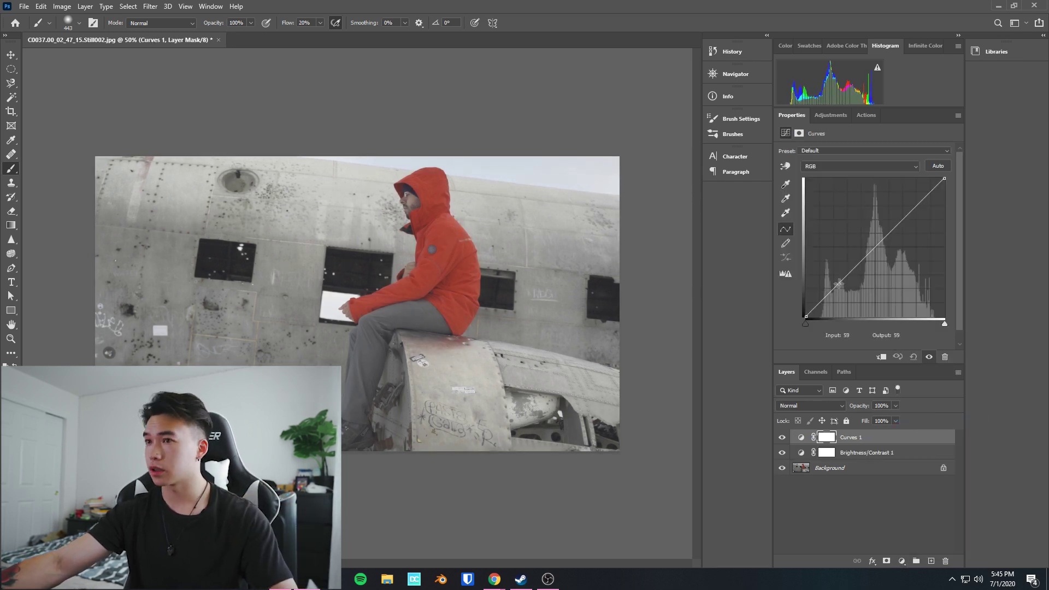
pyautogui.moveTo(905, 217); pyautogui.dragTo(906, 223)
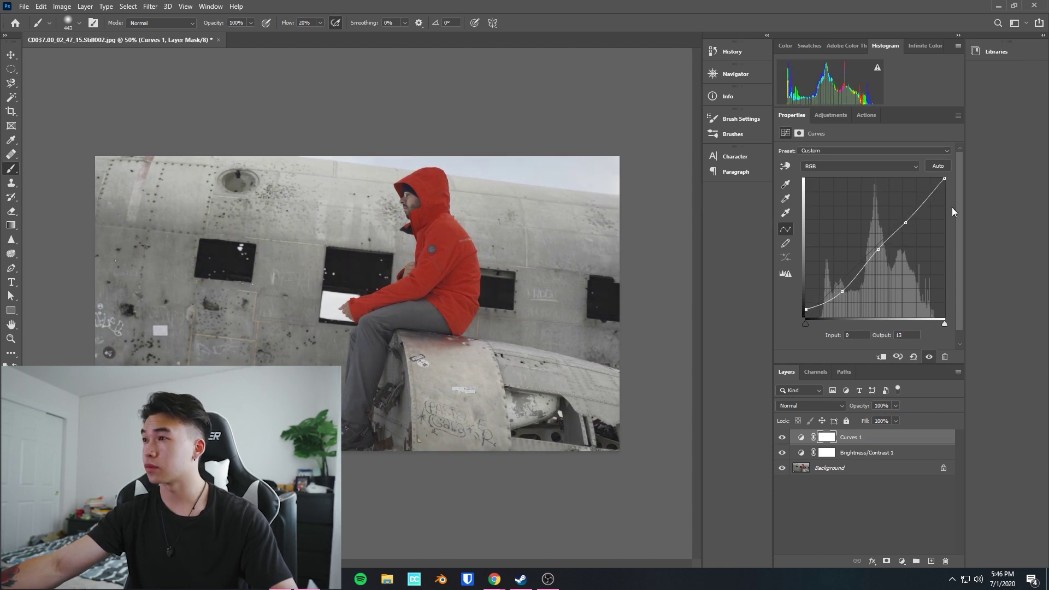
pyautogui.hotkey('ctrl', 'm')
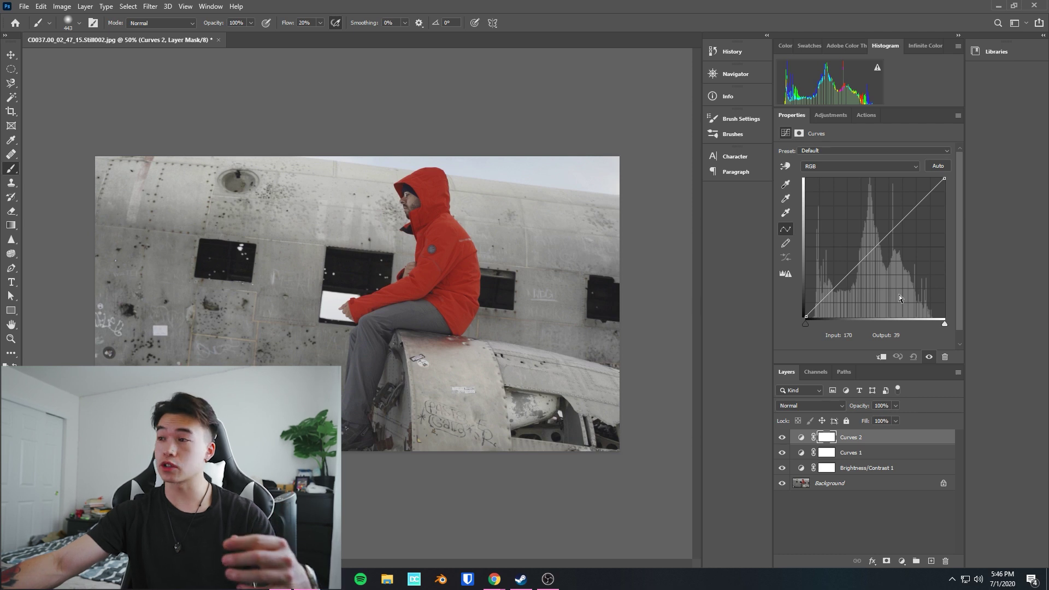
pyautogui.click(786, 216)
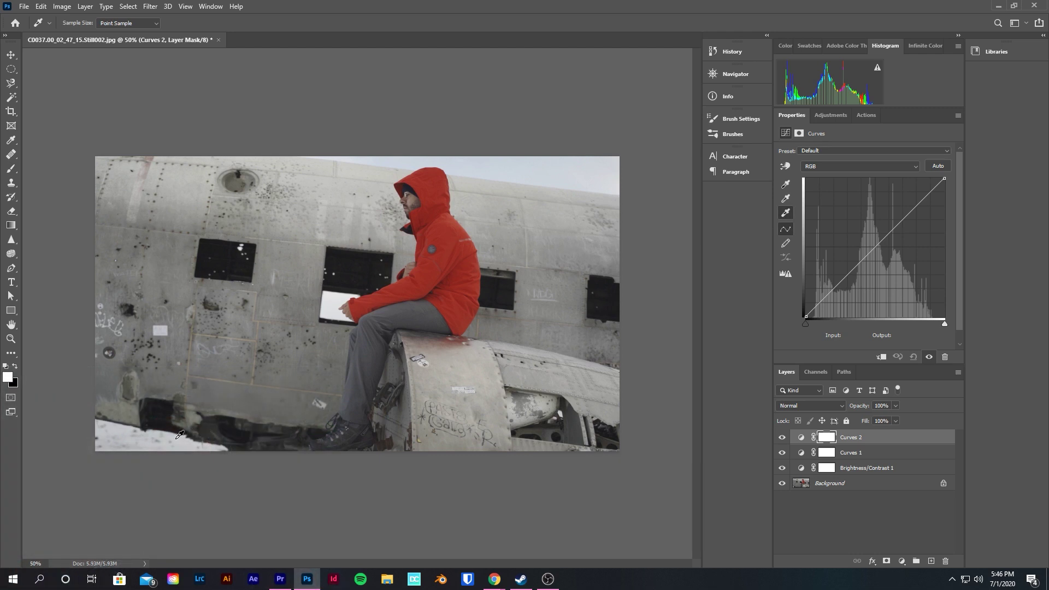
# Step: Sample the snow as the Curves 2 white point to brighten the image
pyautogui.click(179, 435)
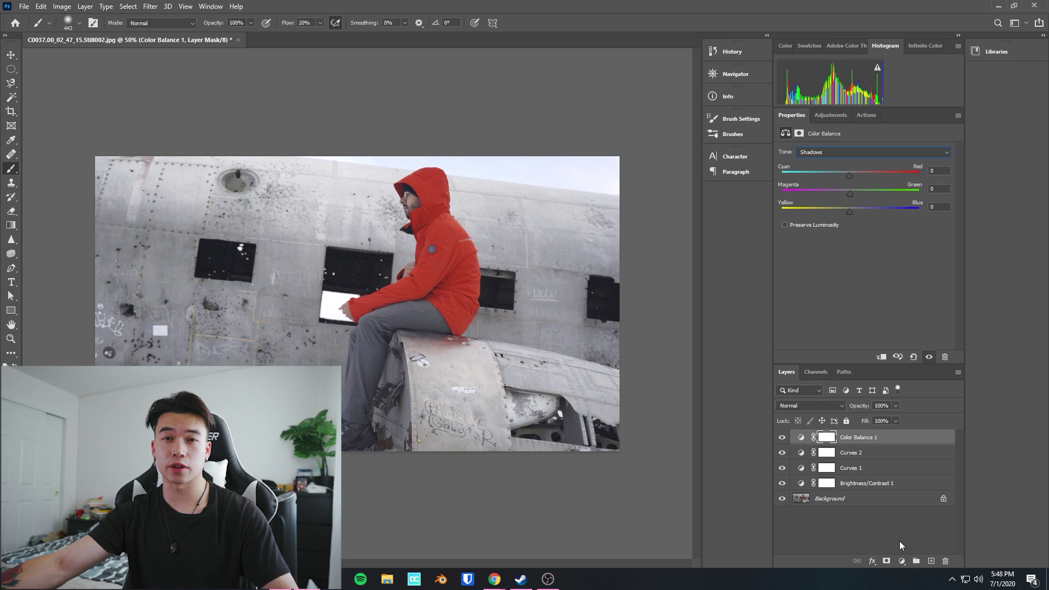
# Step: Add Selective Color, Curves 3, Vibrance and Hue/Saturation layers, with Reds at Hue +1, Saturation −4
pyautogui.click(901, 561)
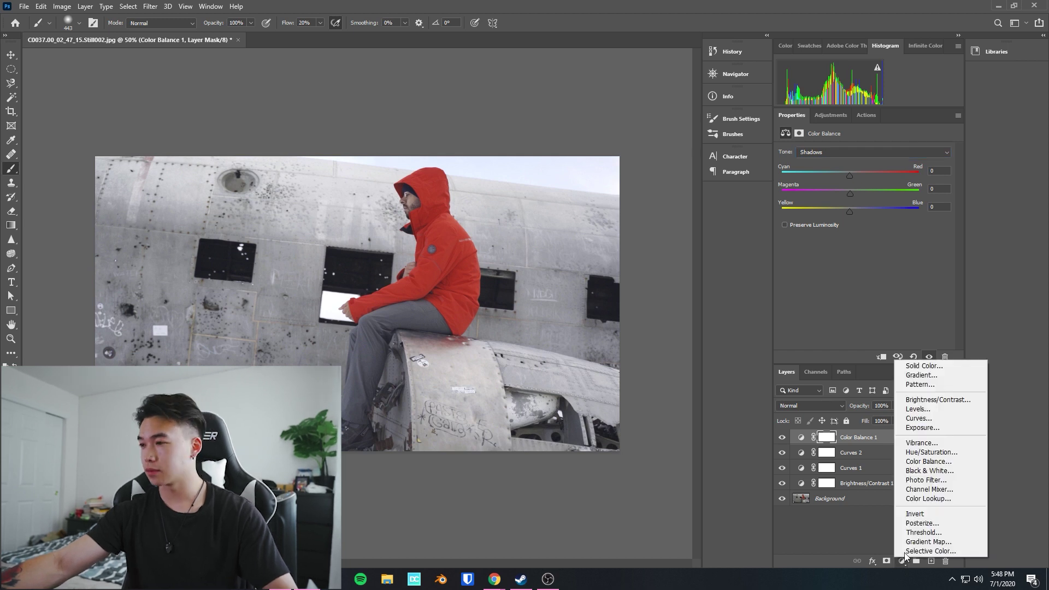
pyautogui.click(923, 548)
pyautogui.hotkey('ctrl', 'm')
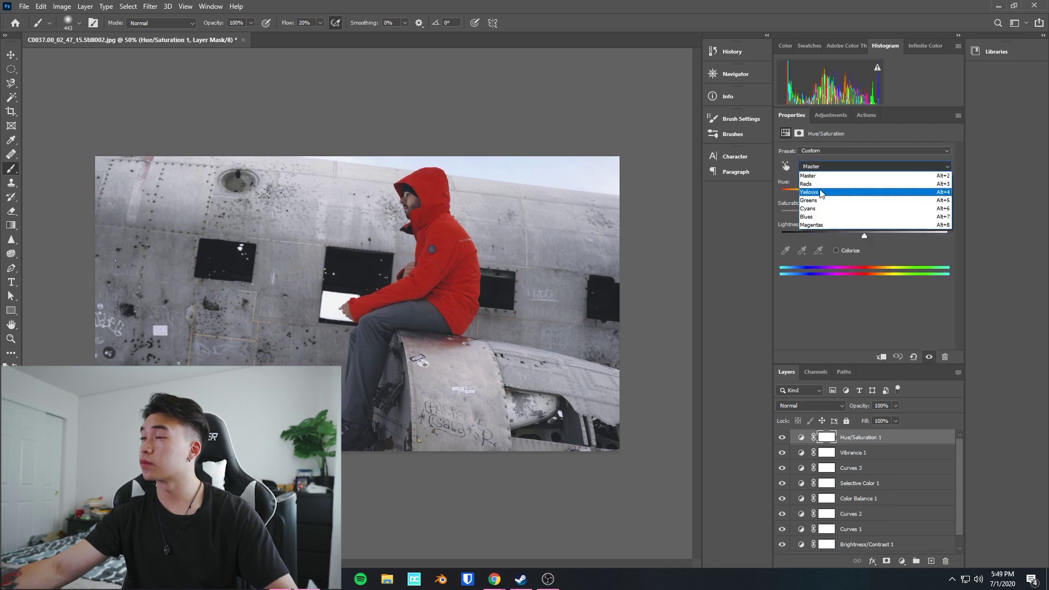
pyautogui.click(819, 188)
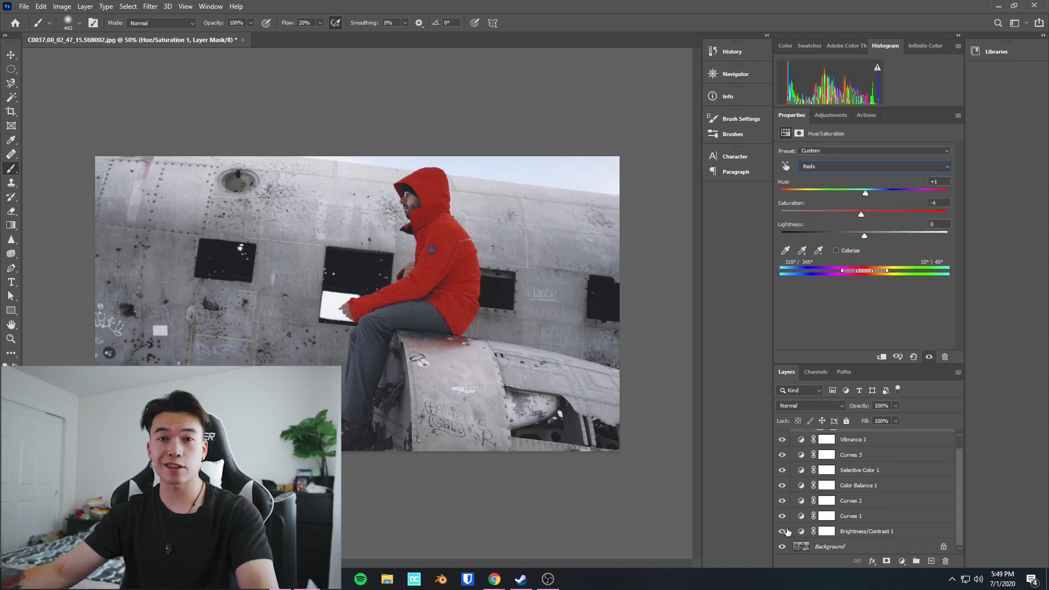
pyautogui.scroll(1, 869, 500)
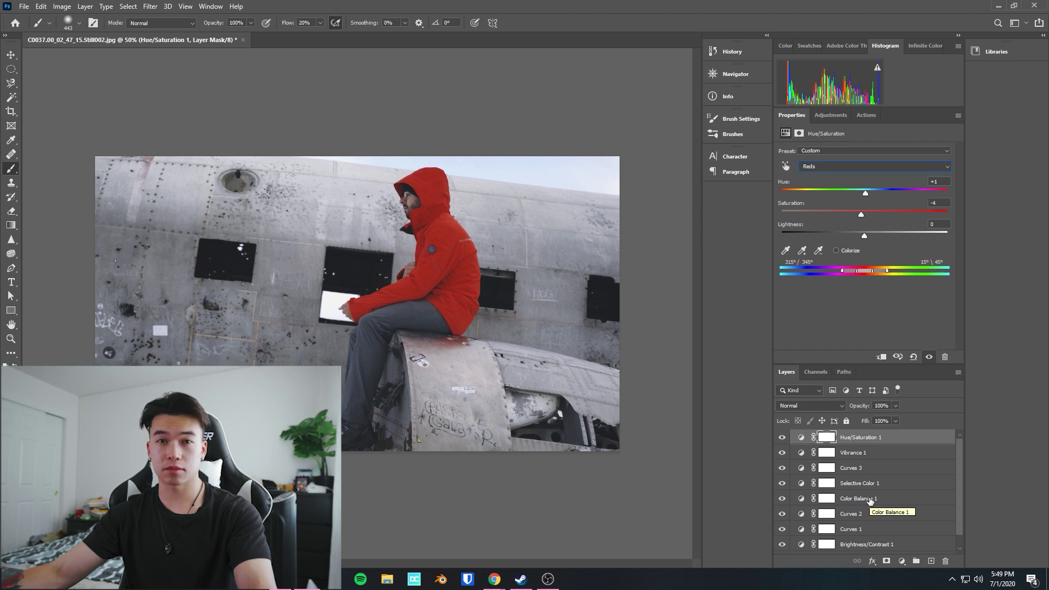
pyautogui.scroll(-1, 870, 500)
# Step: Toggle the adjustments off and on twice to compare the original with the grade
pyautogui.keyDown('alt'); pyautogui.click(781, 548); pyautogui.keyUp('alt')
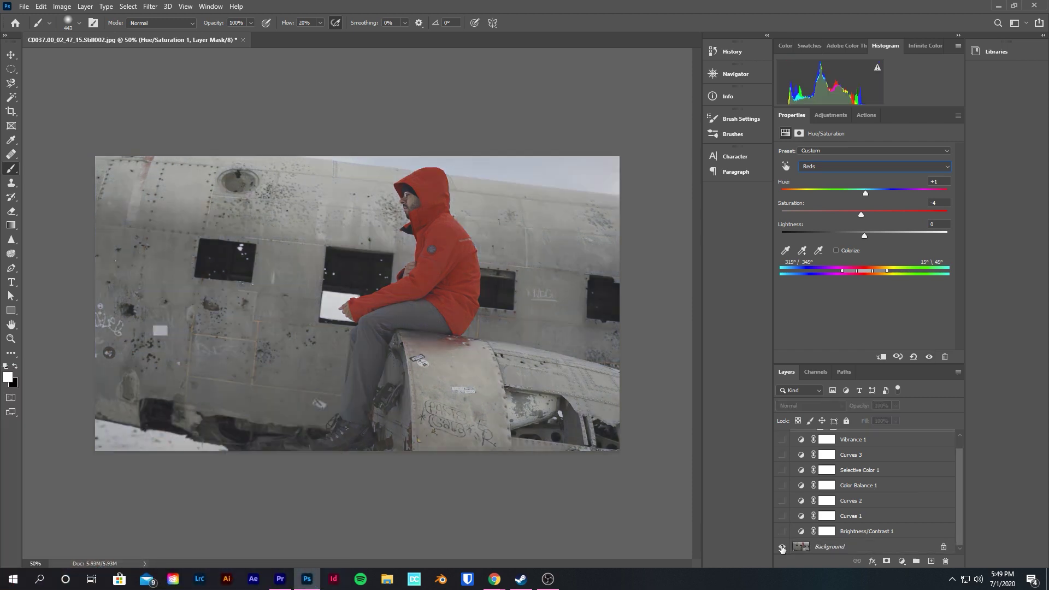
pyautogui.keyDown('alt'); pyautogui.click(782, 548); pyautogui.keyUp('alt')
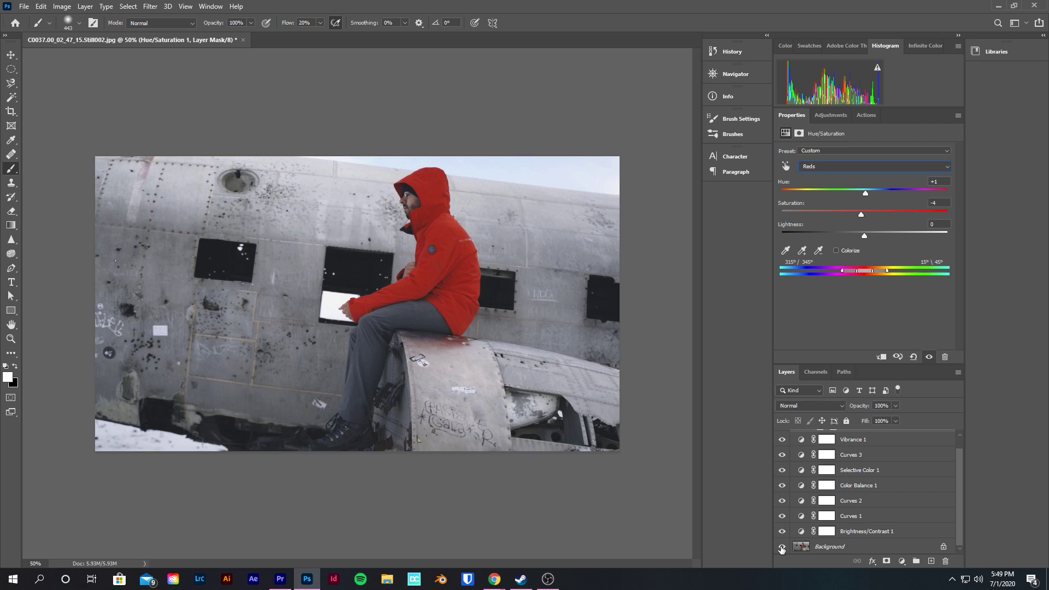
pyautogui.keyDown('alt'); pyautogui.click(782, 548); pyautogui.keyUp('alt')
pyautogui.keyDown('alt'); pyautogui.click(781, 548); pyautogui.keyUp('alt')
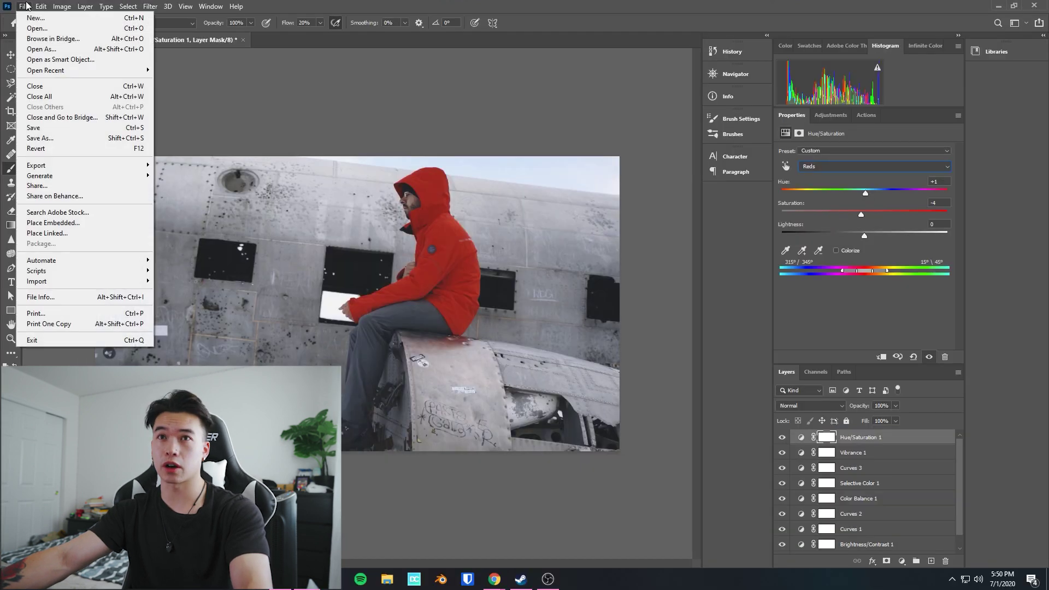
# Step: Export the adjustments as Color Lookup Tables with the description 'Iceland Plane'
pyautogui.moveTo(85, 165)
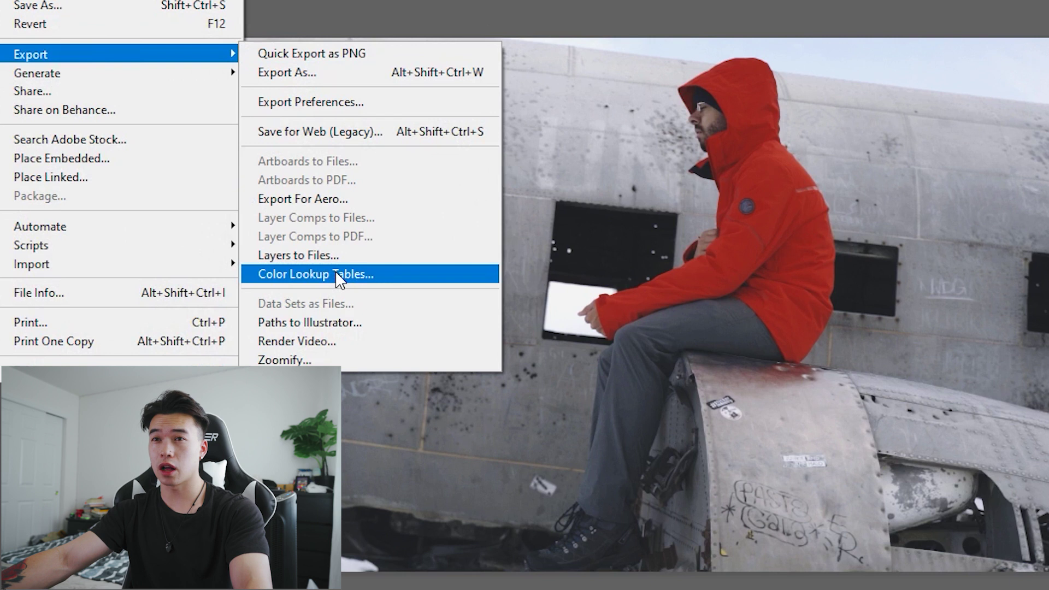
pyautogui.click(194, 287)
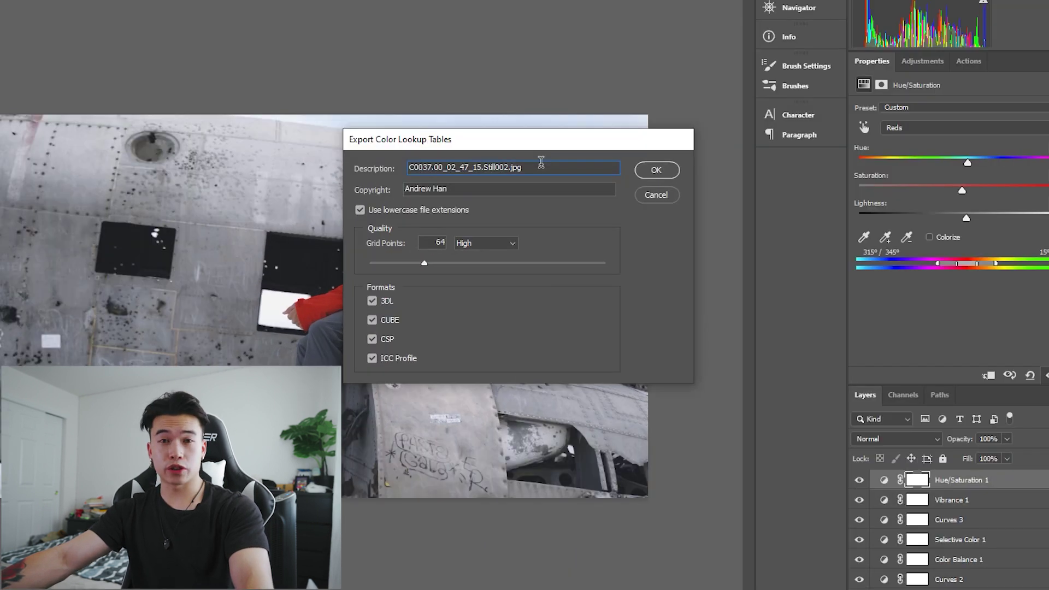
pyautogui.moveTo(541, 162); pyautogui.dragTo(410, 163)
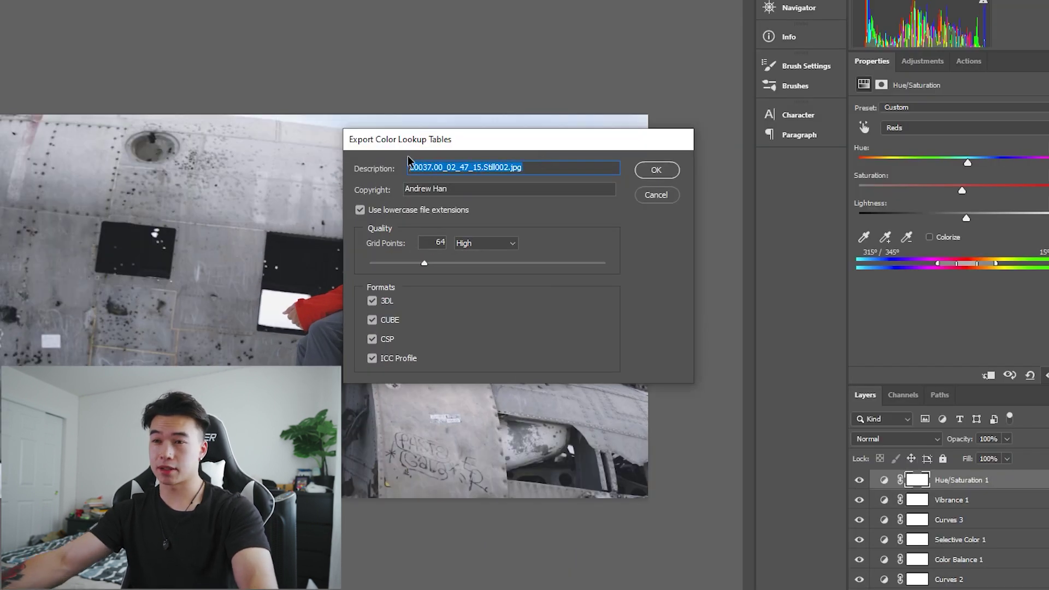
pyautogui.press('BackSpace')
pyautogui.write('Izel')
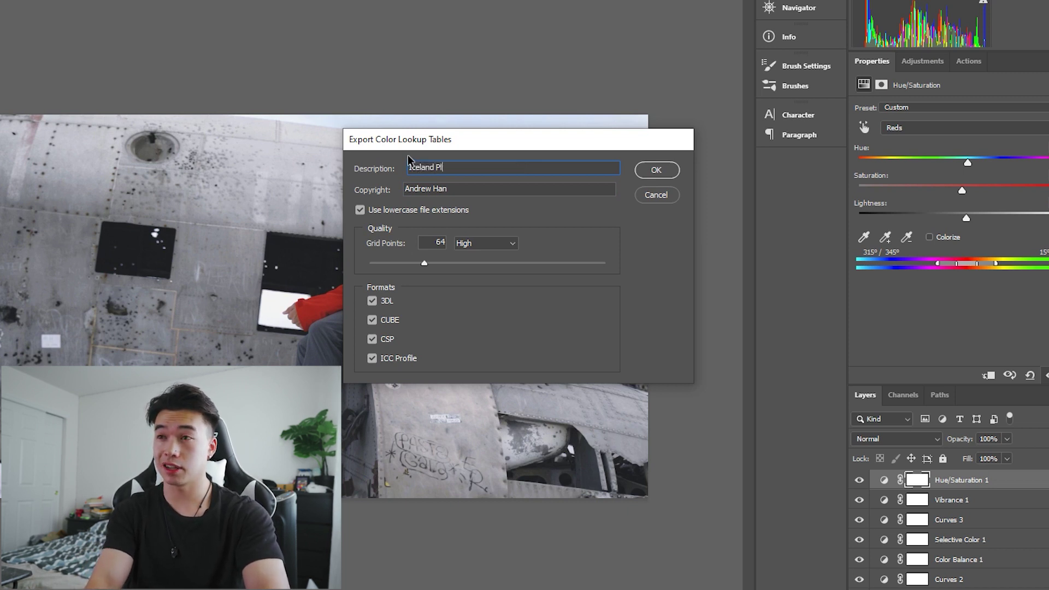
pyautogui.write('and Plane')
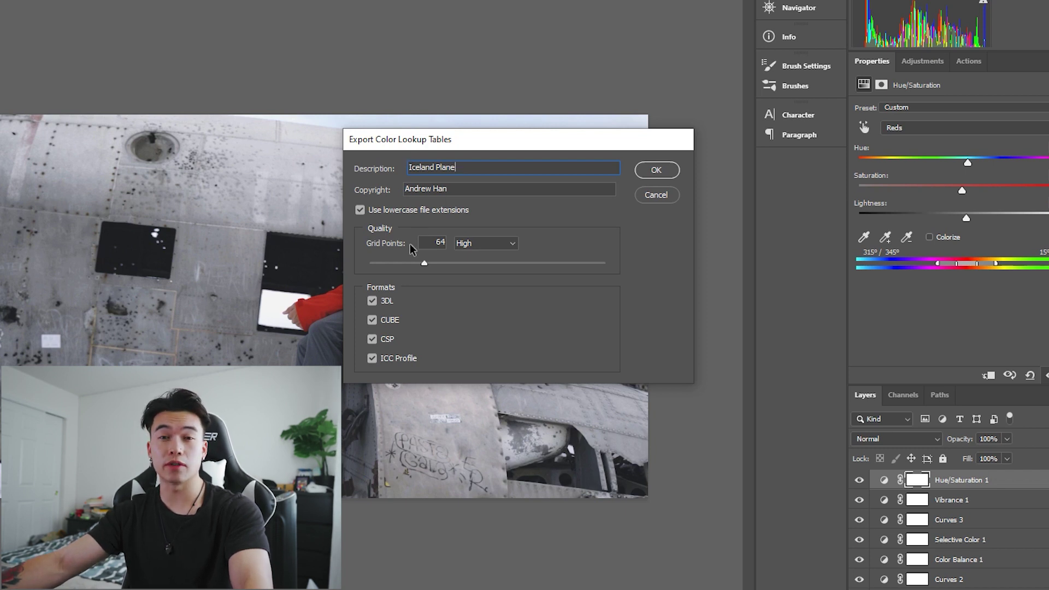
# Step: Set grid points to High (64), keep only the CUBE format, and confirm the export settings
pyautogui.click(481, 246)
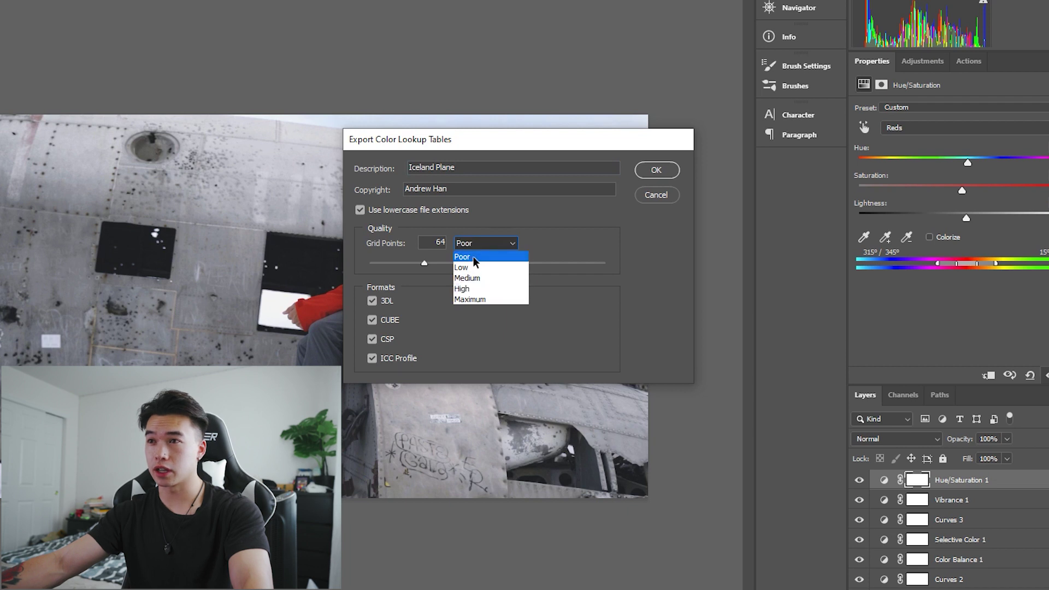
pyautogui.click(473, 257)
pyautogui.click(481, 245)
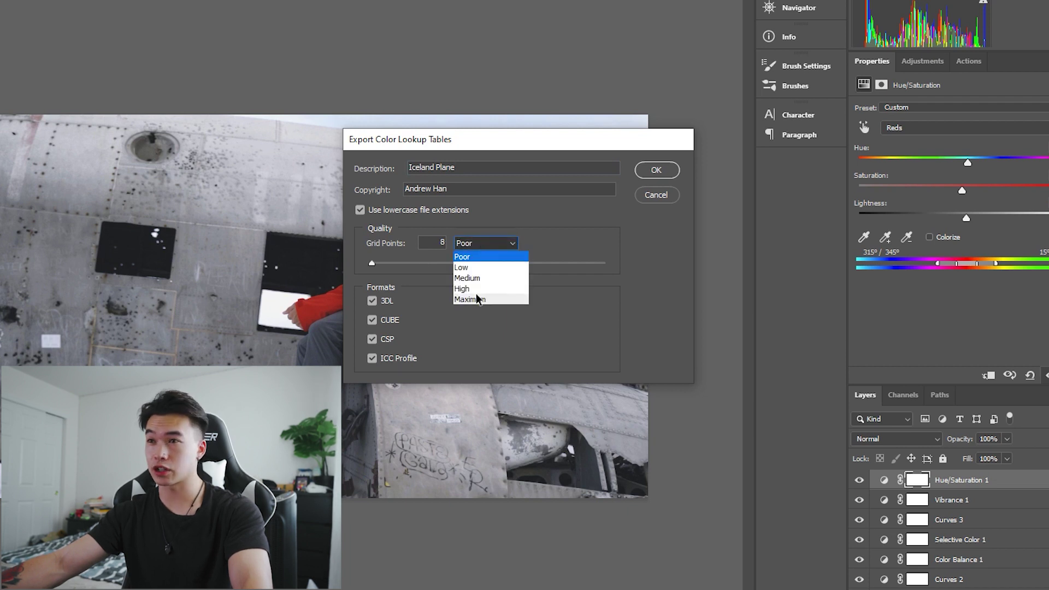
pyautogui.click(479, 287)
pyautogui.click(485, 243)
pyautogui.click(475, 300)
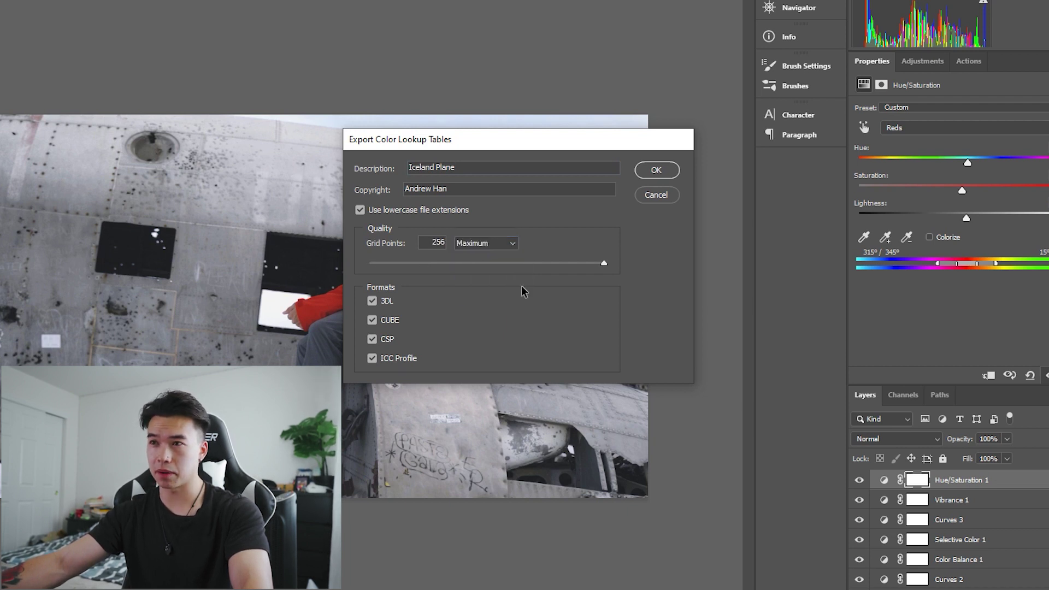
pyautogui.click(494, 241)
pyautogui.click(477, 286)
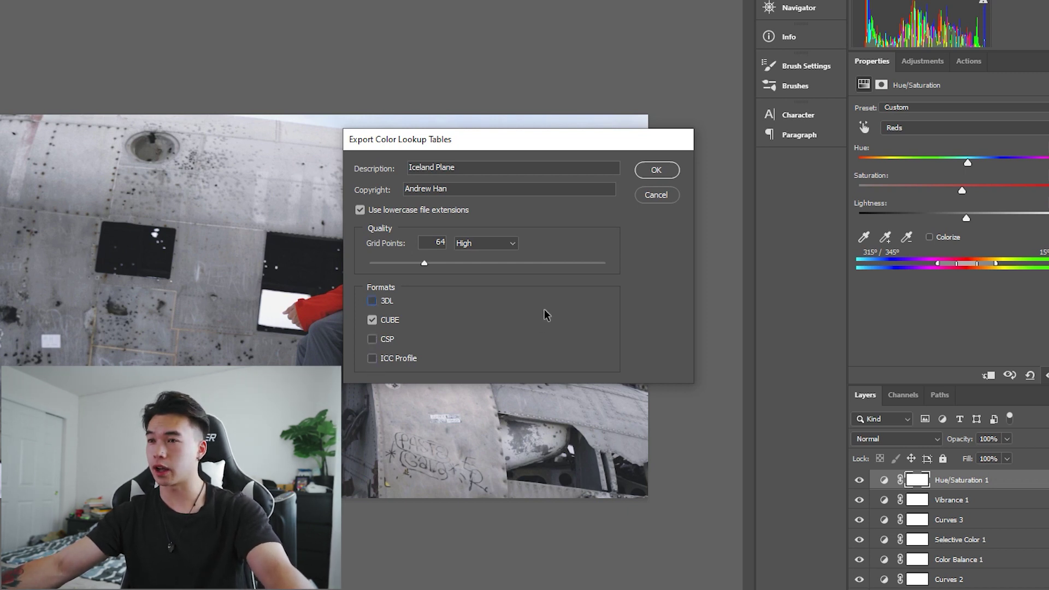
pyautogui.click(656, 171)
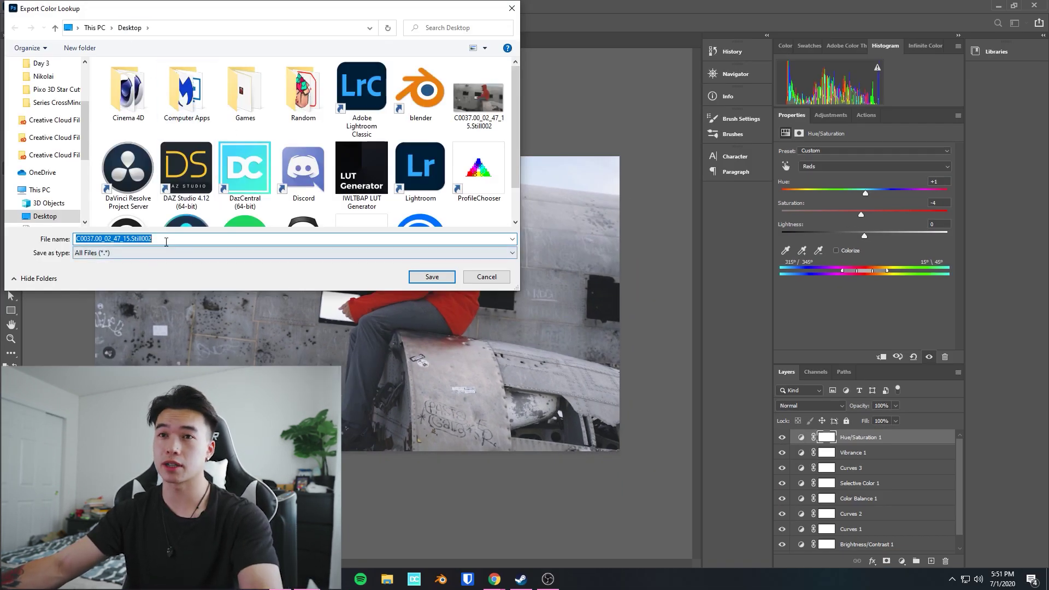
# Step: Rename the LUT file, save it to the Desktop, and quit Photoshop
pyautogui.click(168, 238)
pyautogui.hotkey('ctrl', 'a')
pyautogui.write('lc')
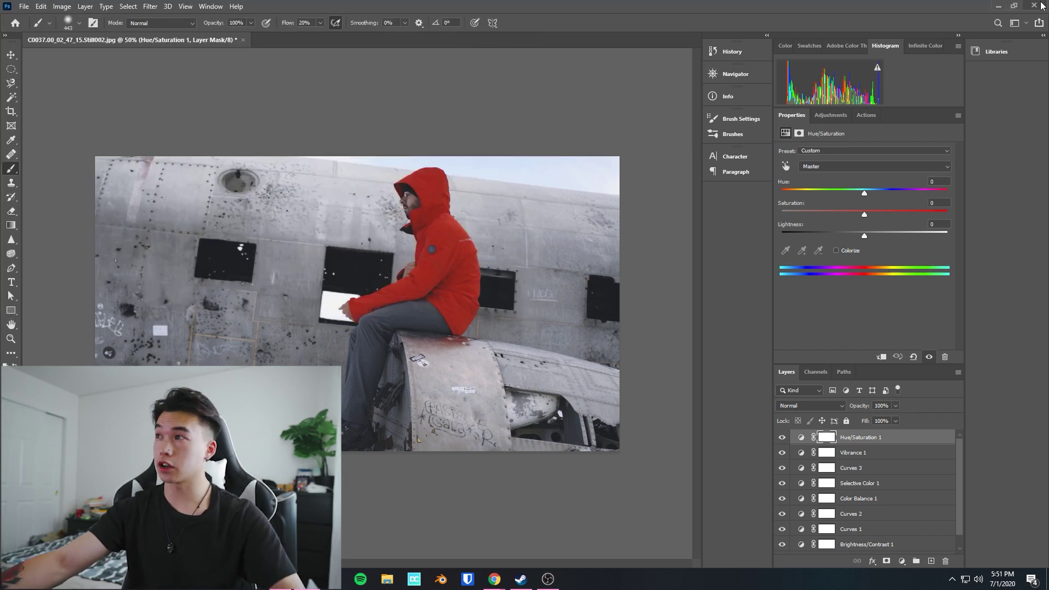
pyautogui.click(1040, 6)
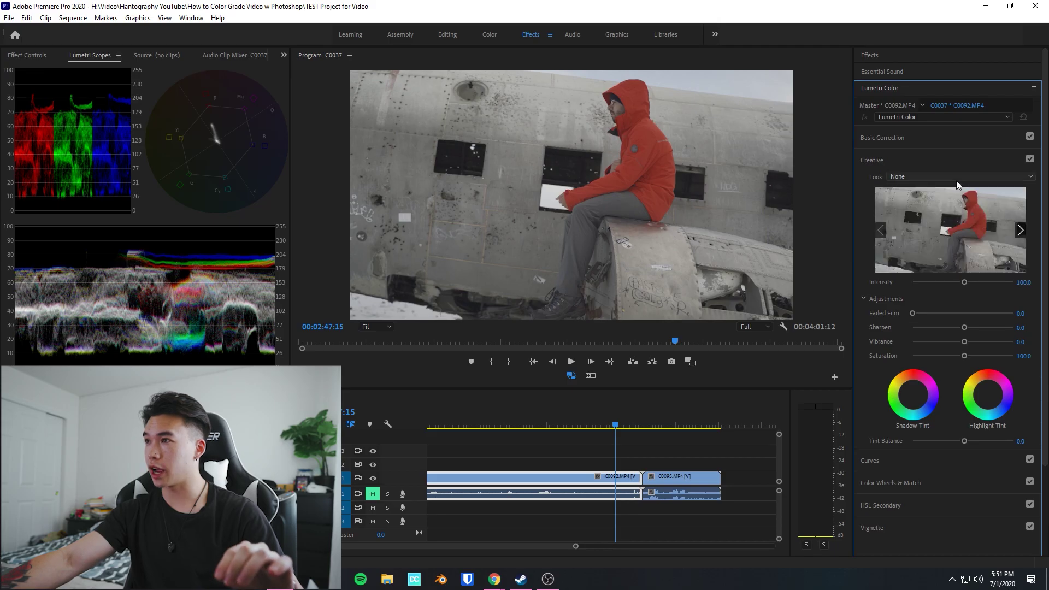
# Step: Load Iceland Plane.cube from the Desktop as the clip's Lumetri Creative Look
pyautogui.click(933, 178)
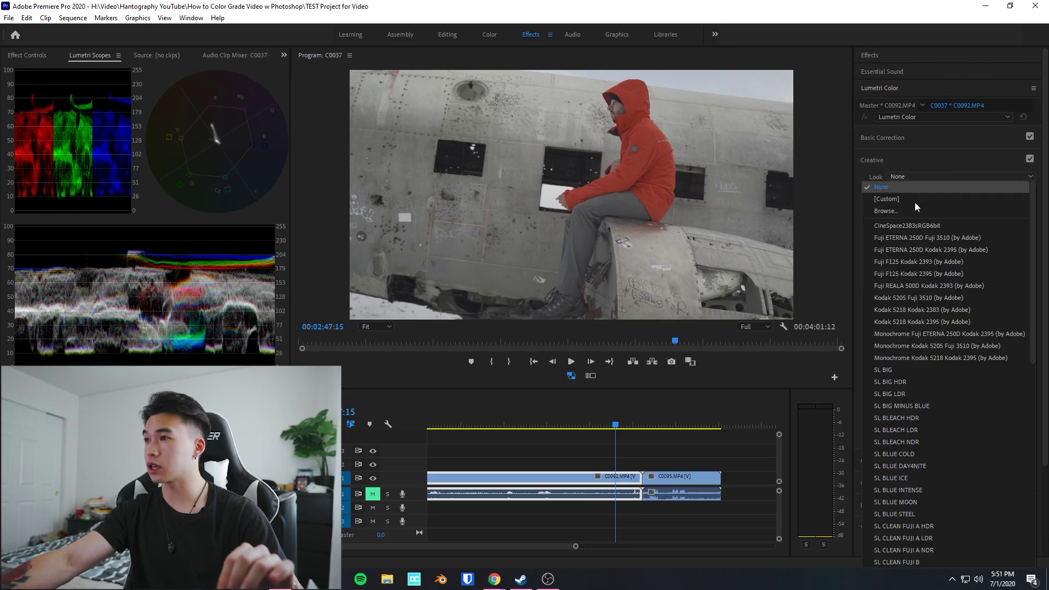
pyautogui.click(903, 212)
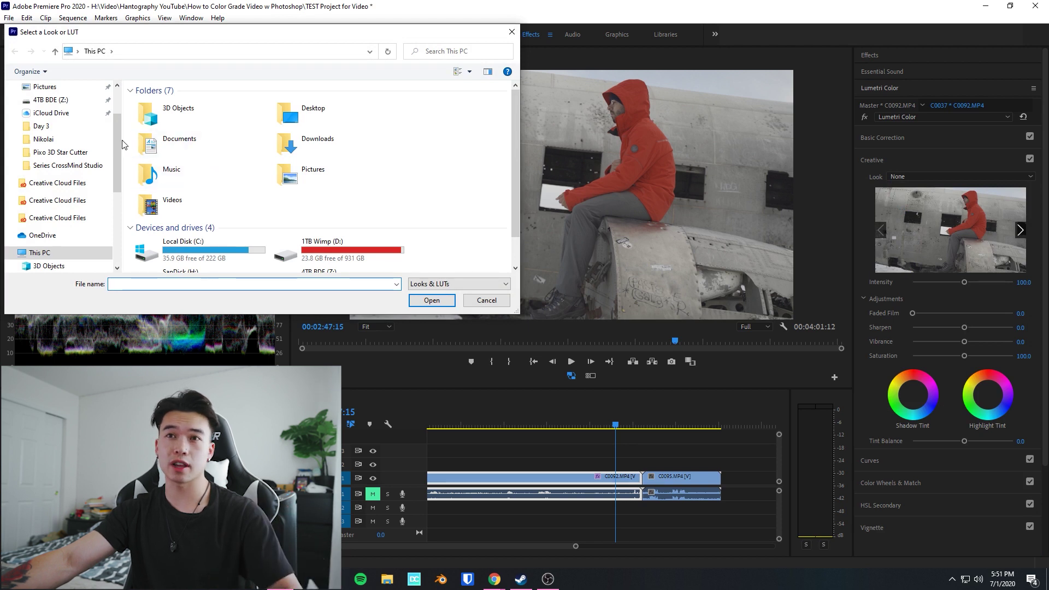
pyautogui.scroll(2, 60, 131)
pyautogui.click(46, 109)
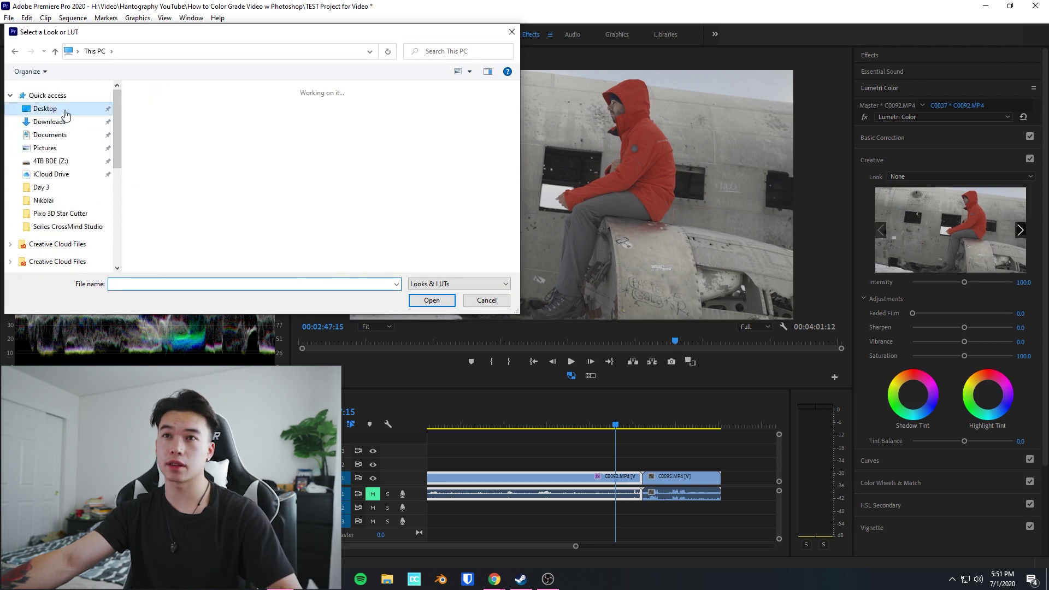
pyautogui.click(418, 116)
pyautogui.click(431, 300)
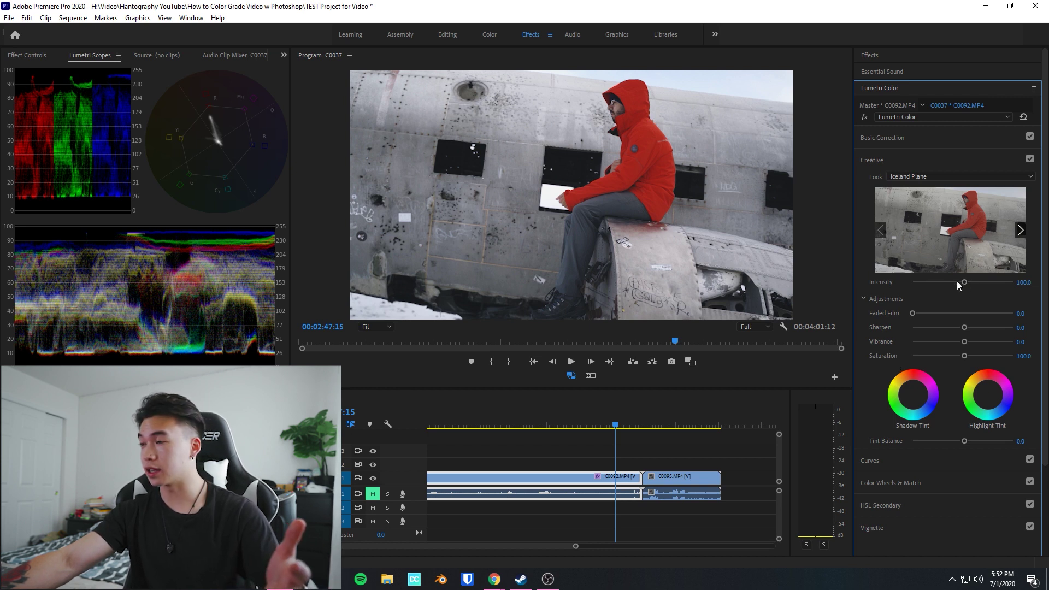
# Step: Lower the look's Intensity to 78.9 and raise Sharpen to 17.8
pyautogui.moveTo(963, 282); pyautogui.dragTo(952, 282)
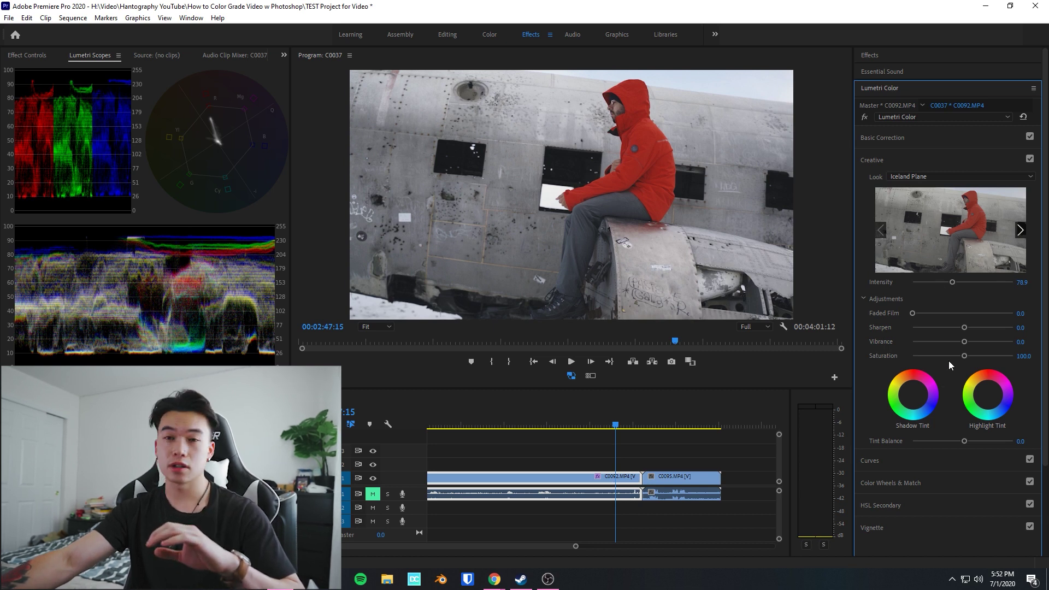
pyautogui.scroll(-2, 945, 363)
pyautogui.scroll(2, 944, 370)
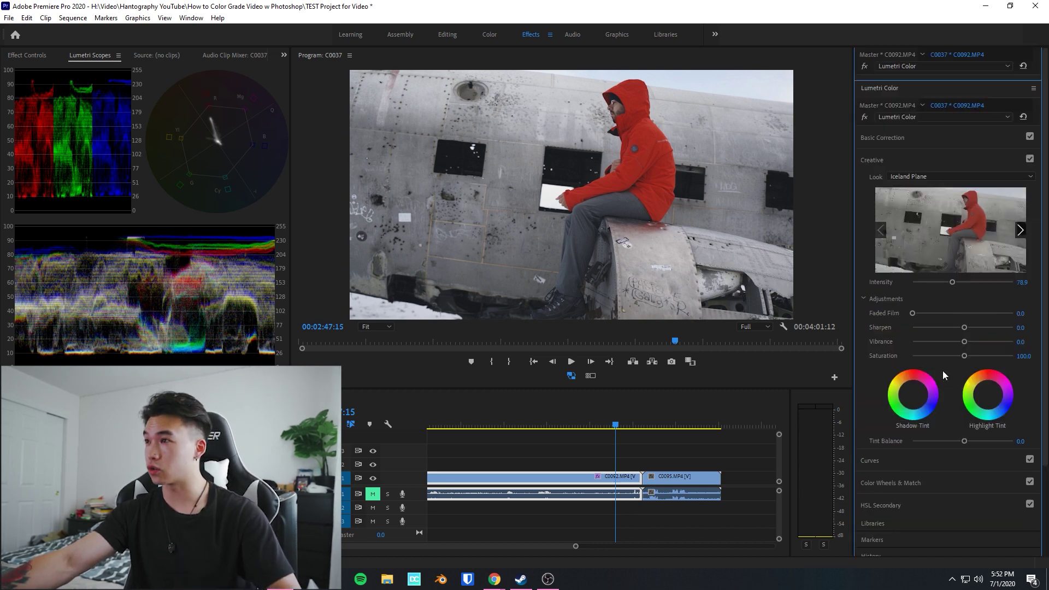
pyautogui.moveTo(964, 327); pyautogui.dragTo(971, 326)
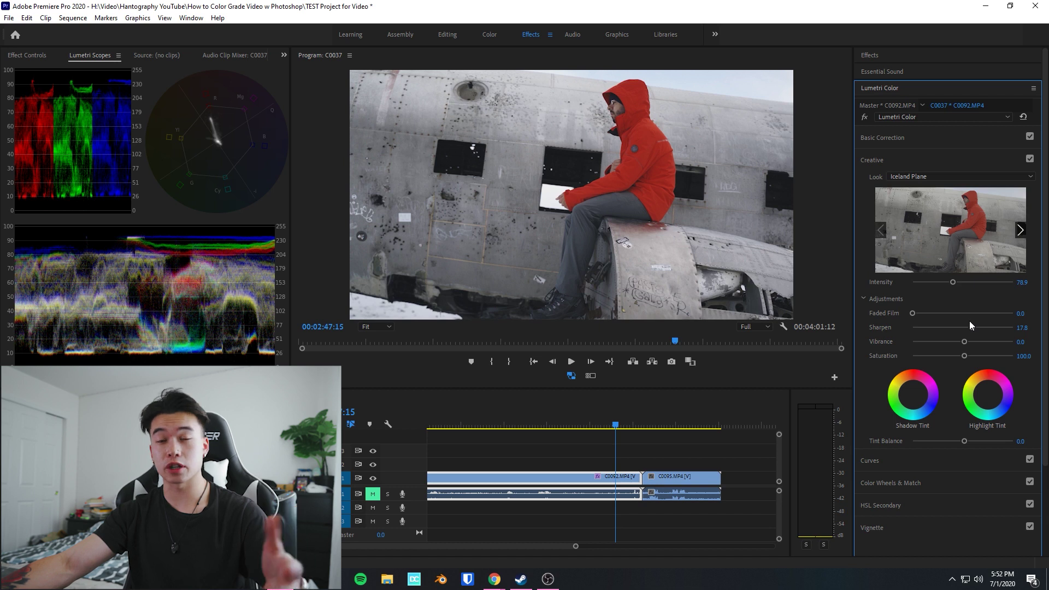
# Step: Add a shadow point and a highlight point to the master RGB curve
pyautogui.click(874, 460)
pyautogui.scroll(-2, 923, 313)
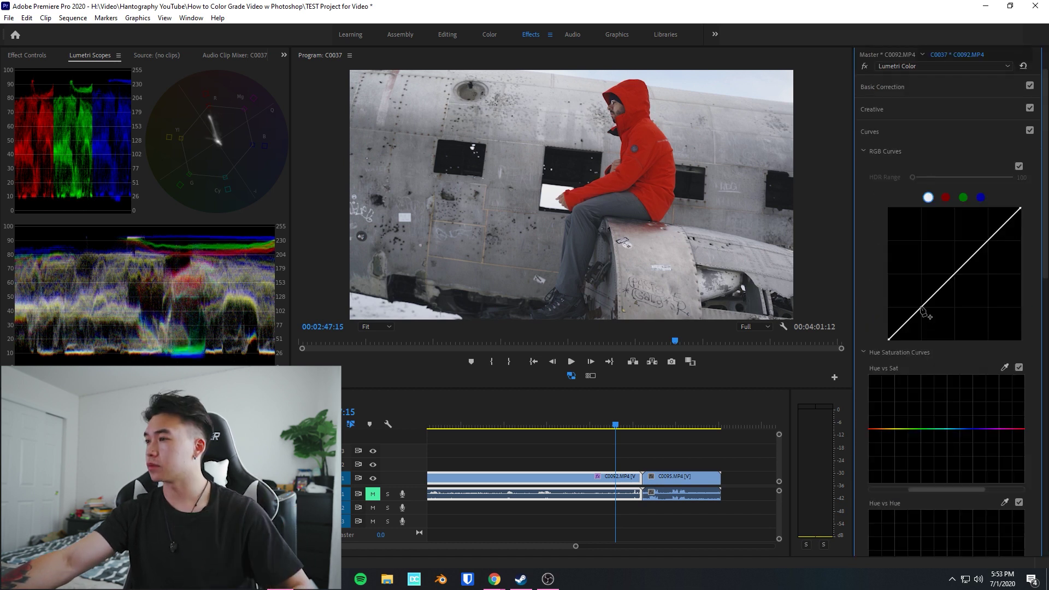
pyautogui.click(913, 317)
pyautogui.click(967, 259)
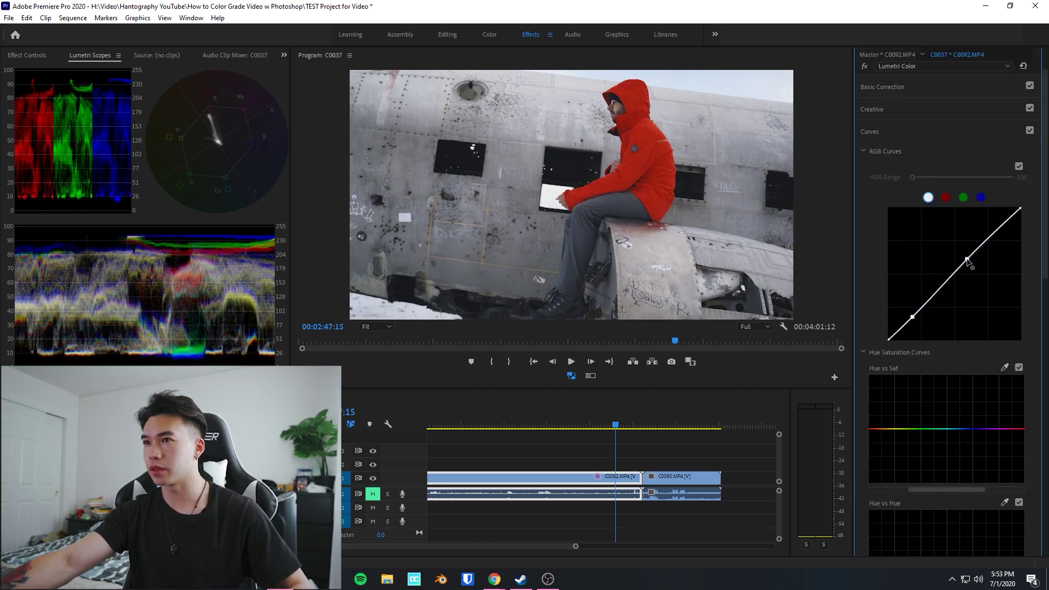
pyautogui.click(872, 109)
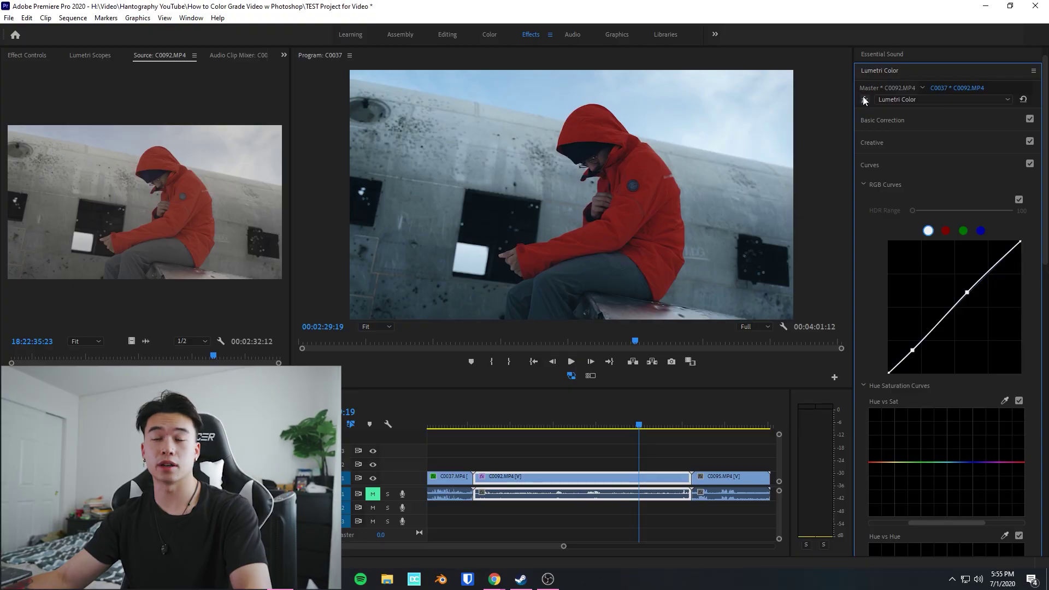
pyautogui.click(864, 99)
pyautogui.click(864, 100)
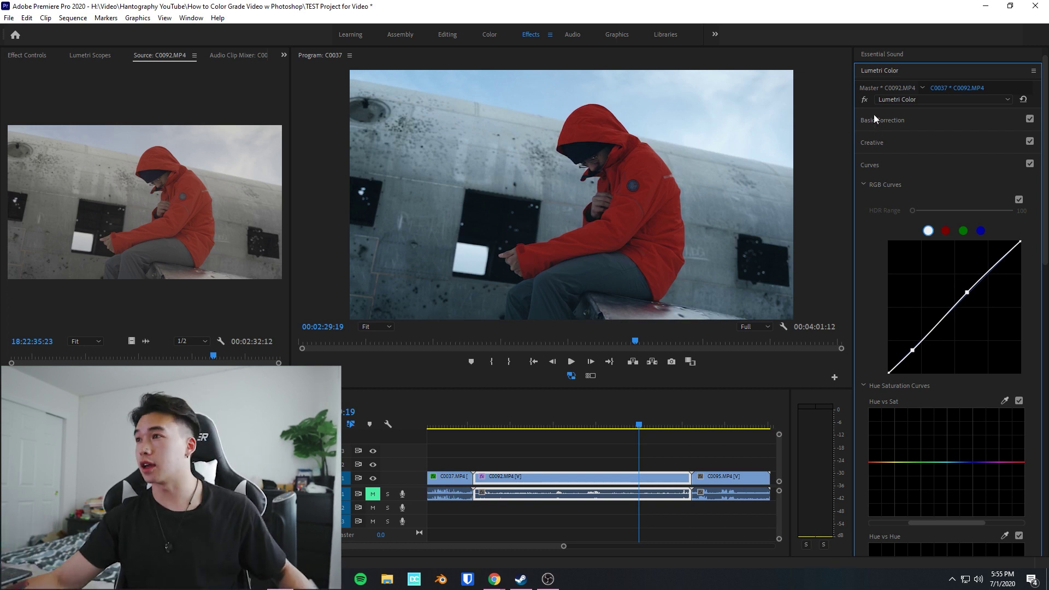
pyautogui.click(866, 97)
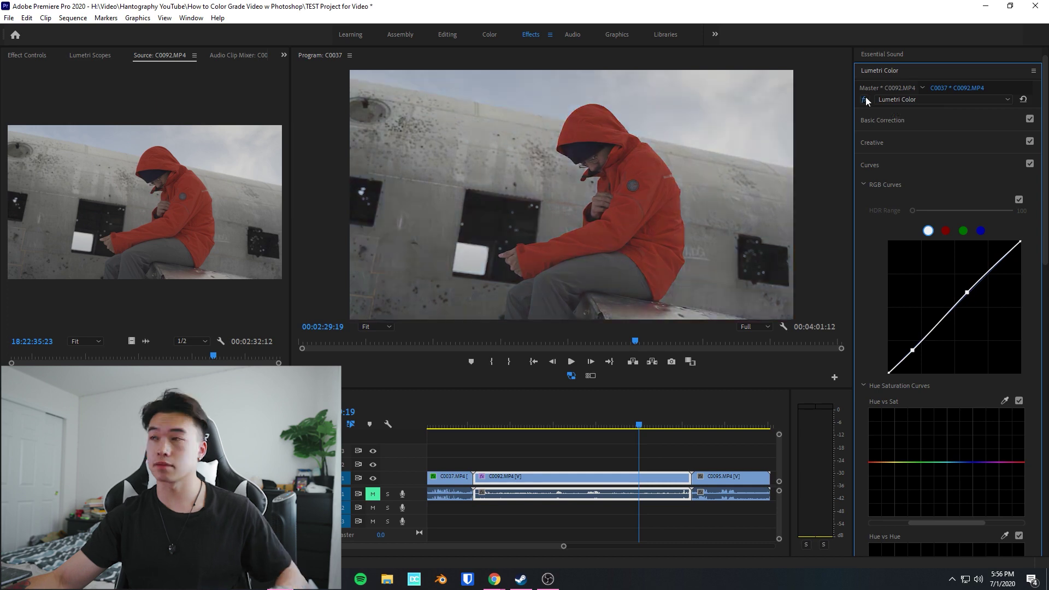